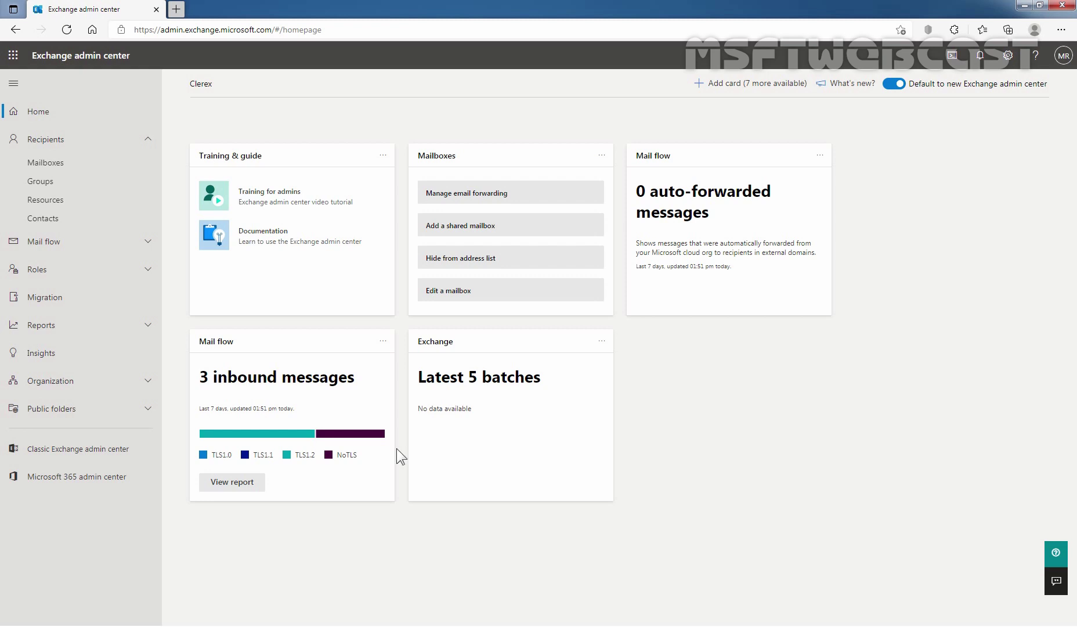
Go to Recipients > Mailboxes and select the user mailbox to be shared.
click(45, 163)
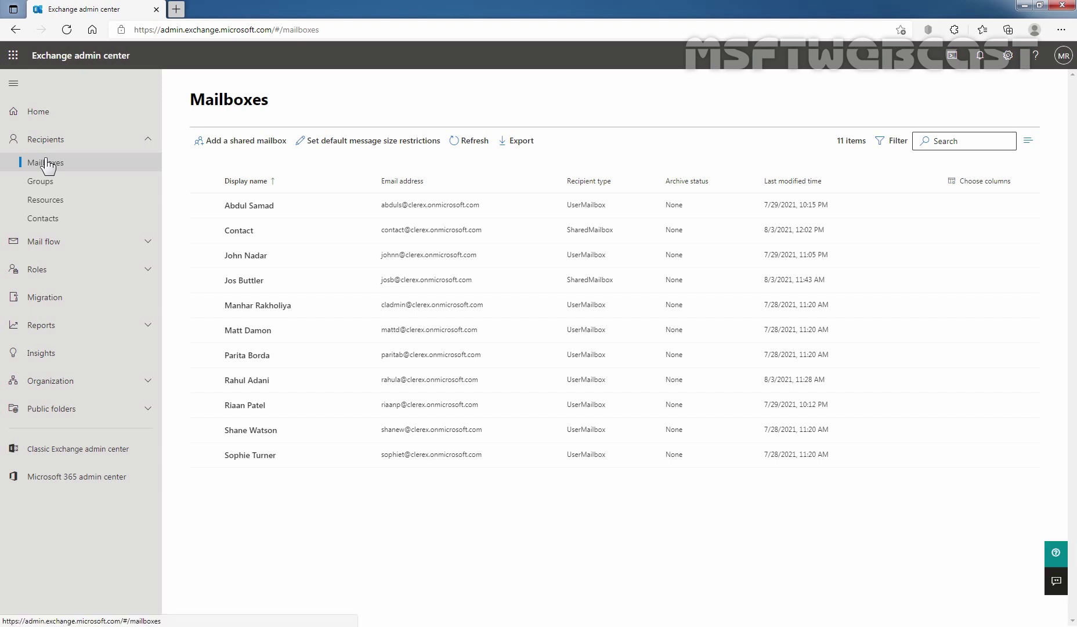
click(205, 380)
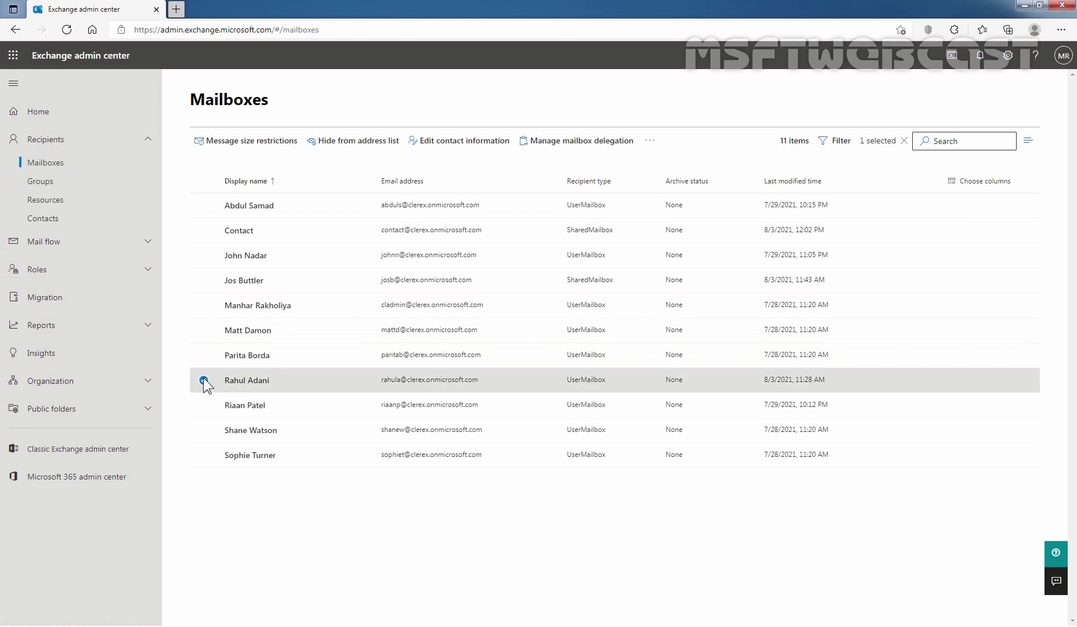
Open the selected mailbox's details and its delegation settings.
click(252, 379)
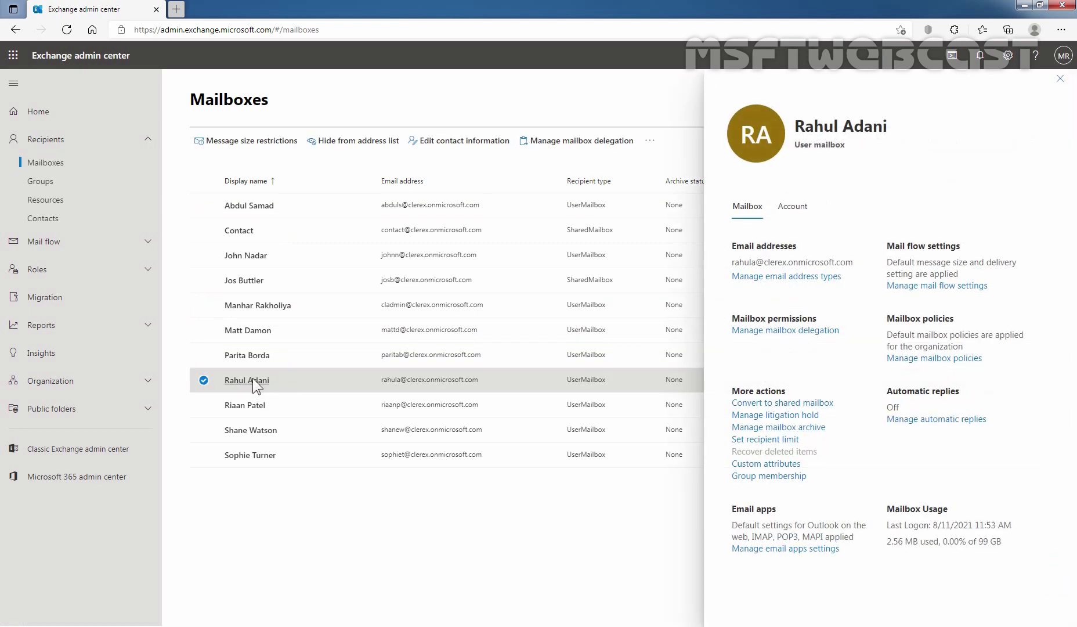
click(793, 331)
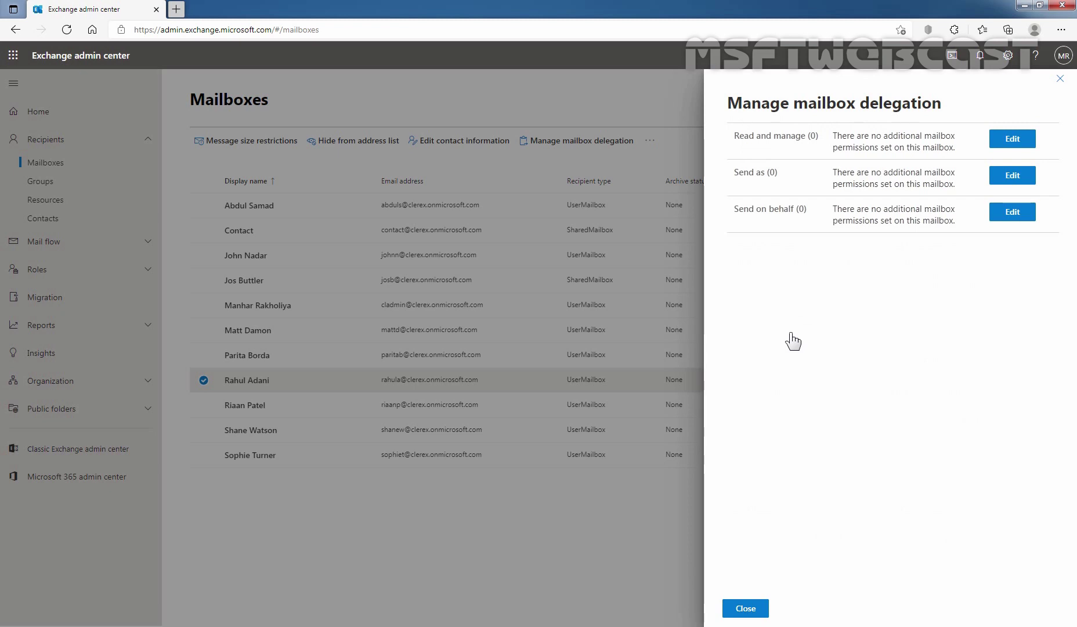
Add the delegate user to the mailbox's Read and manage permission and save.
click(1016, 142)
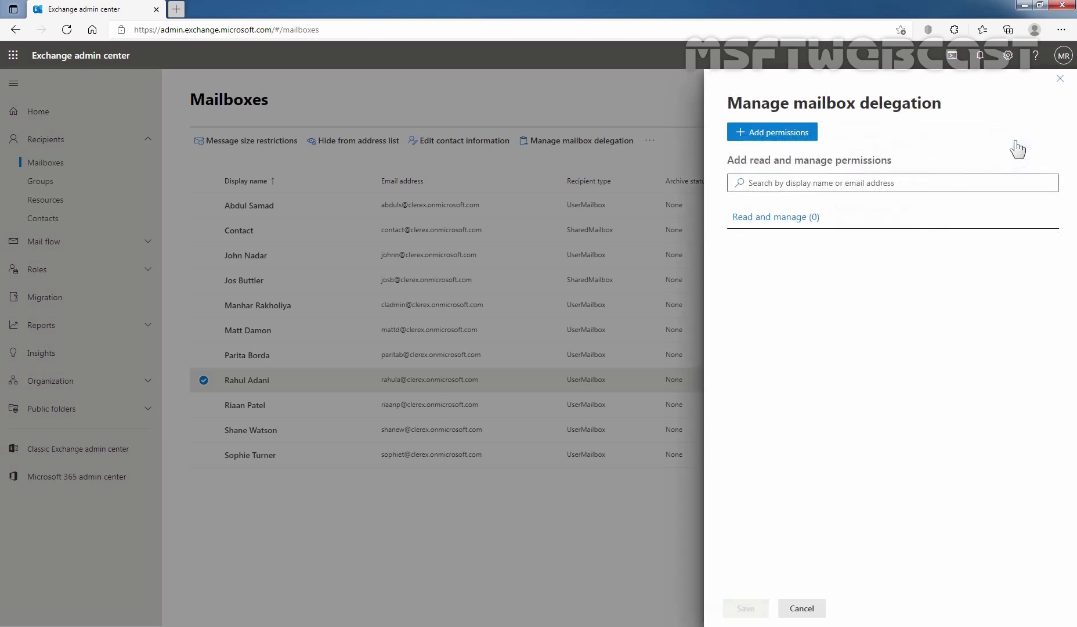
click(772, 137)
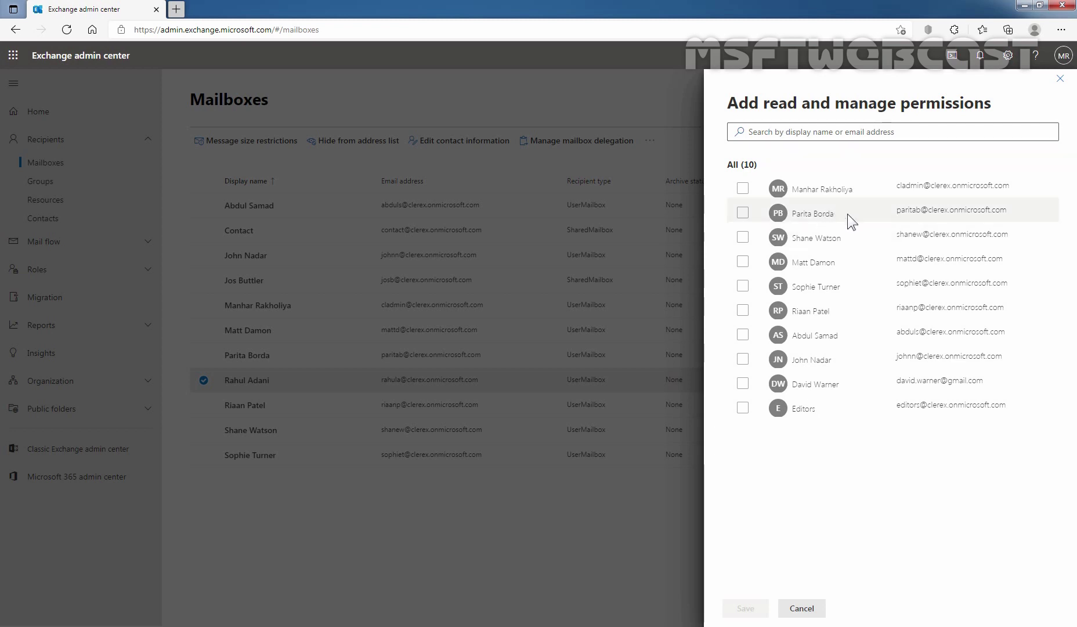
click(744, 214)
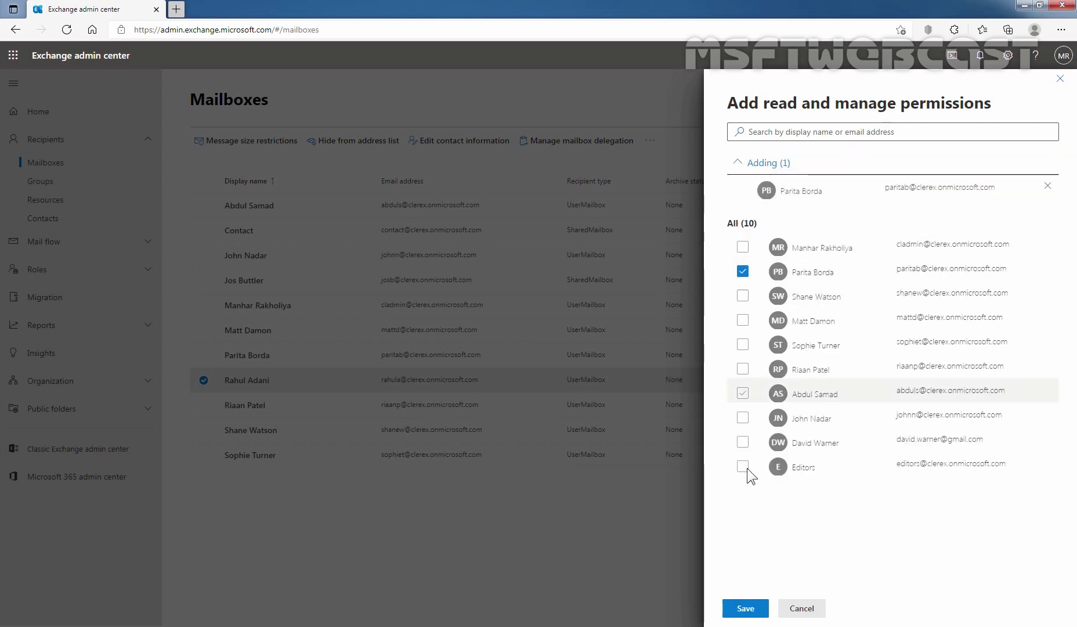
click(744, 608)
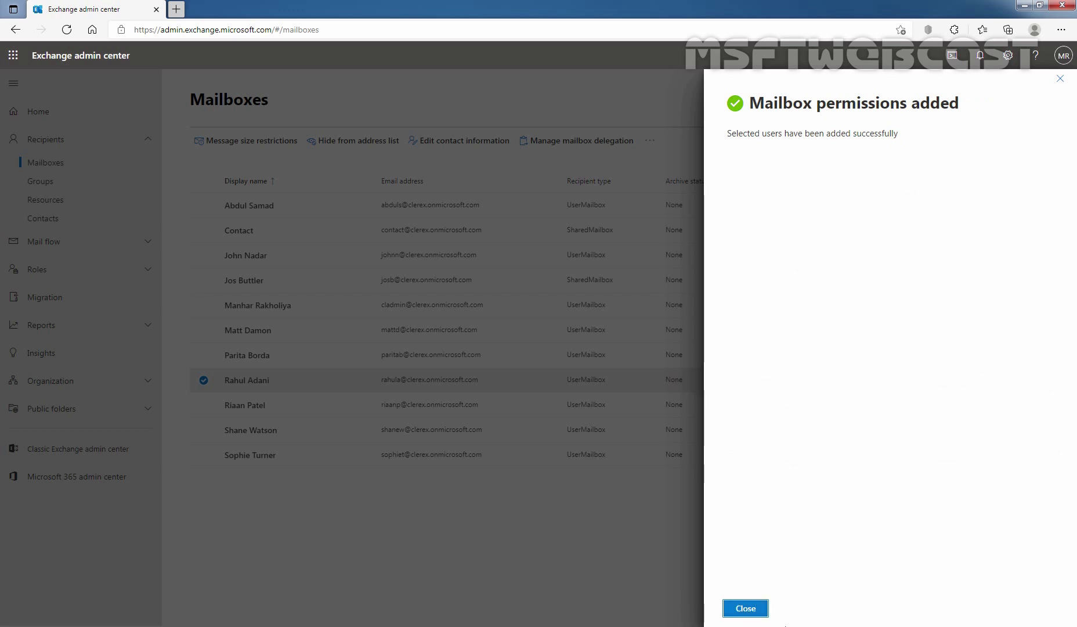
Dismiss the confirmation and close the delegation and mailbox details panes.
click(741, 614)
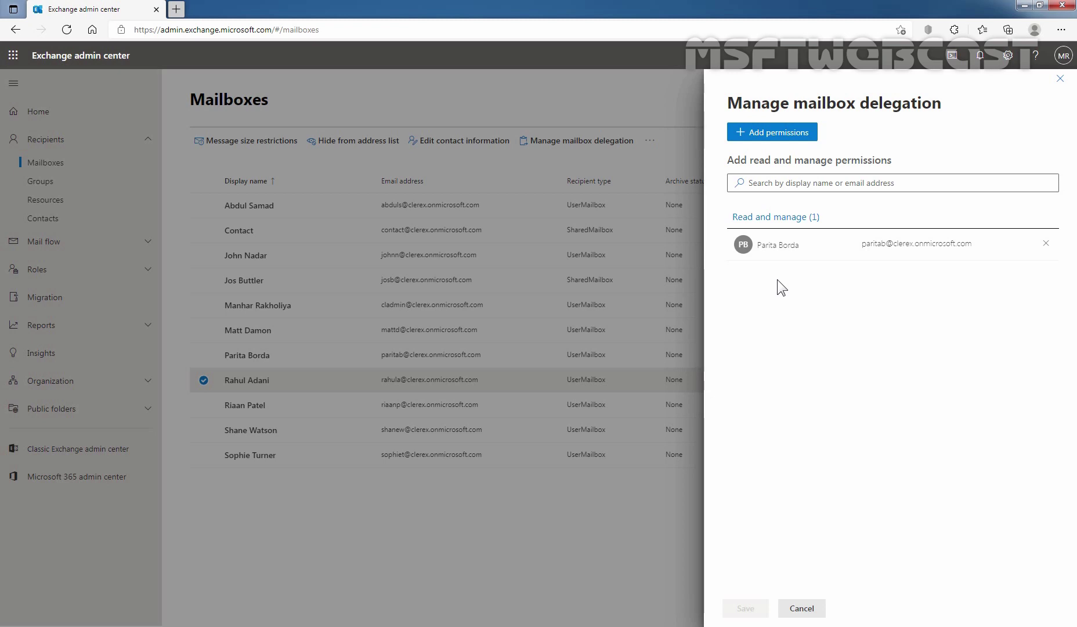
click(1060, 79)
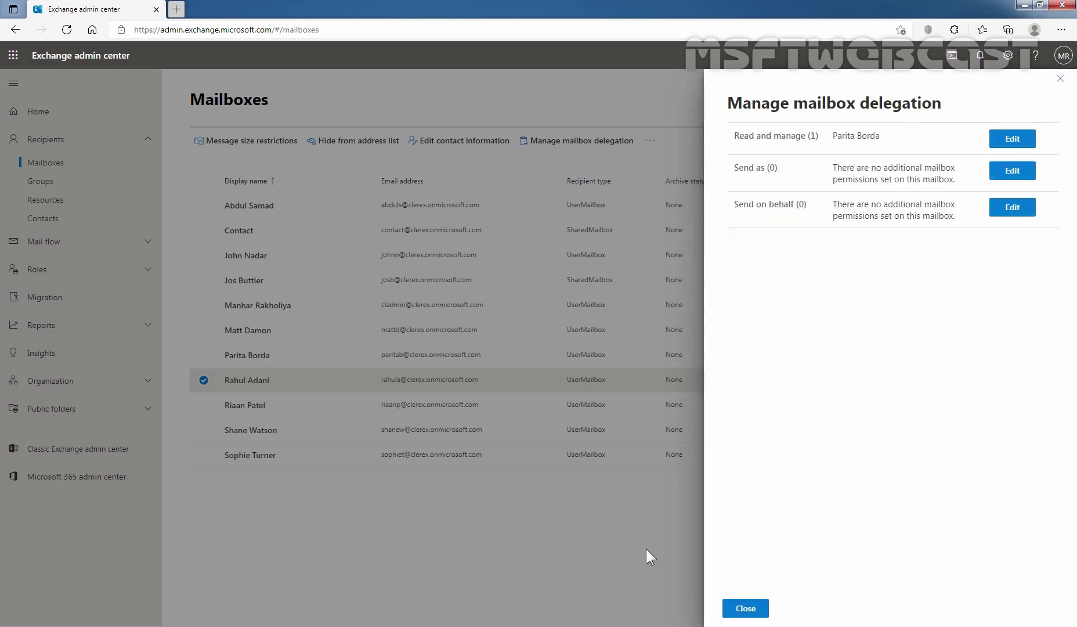
click(738, 611)
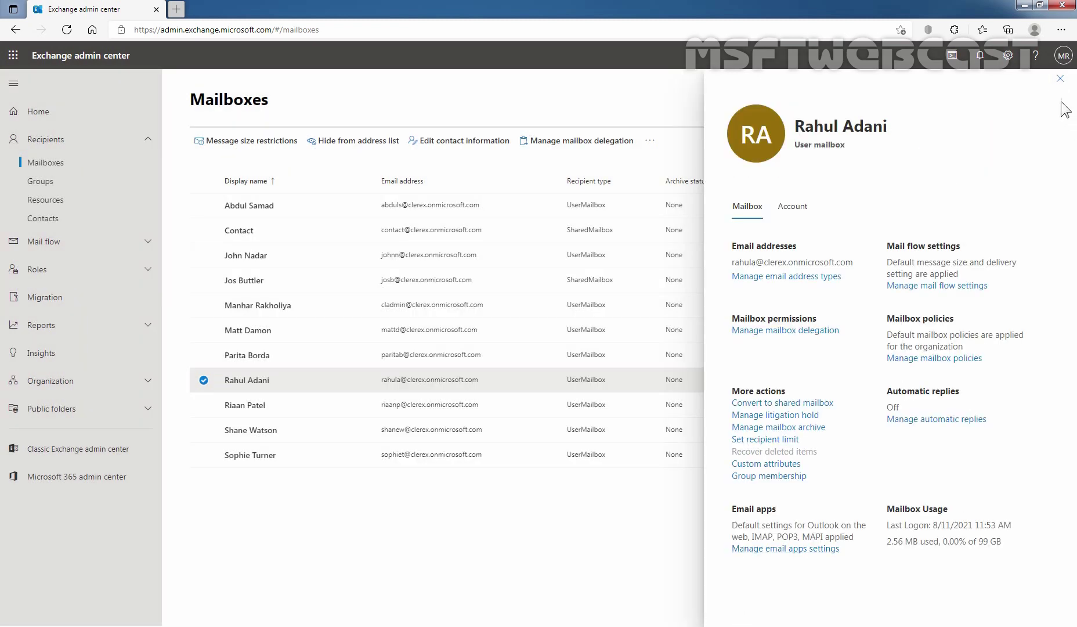
click(1059, 79)
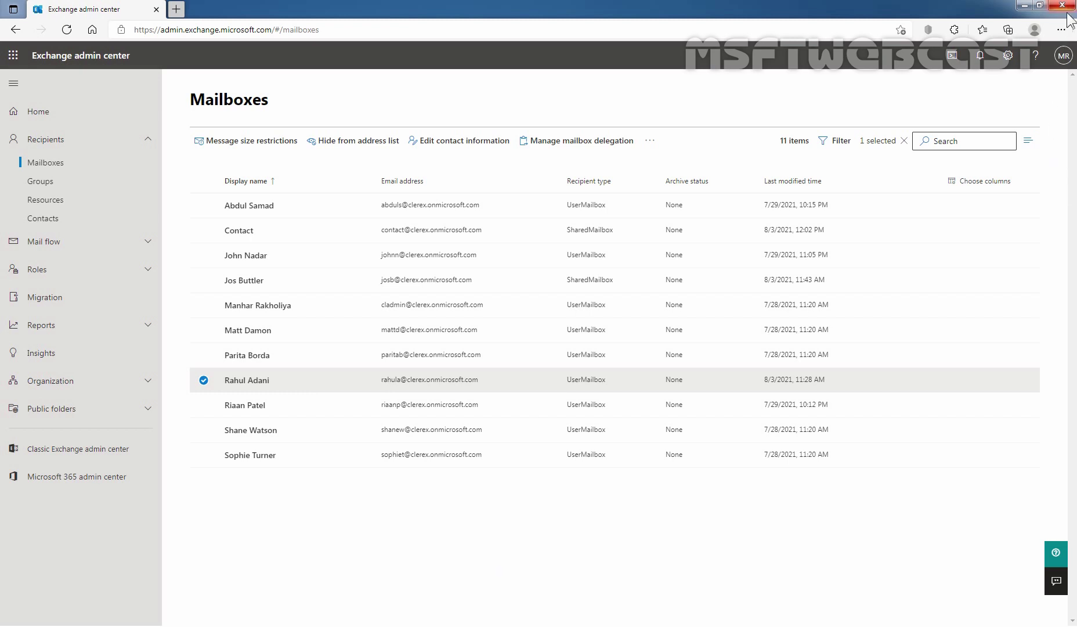
click(1062, 31)
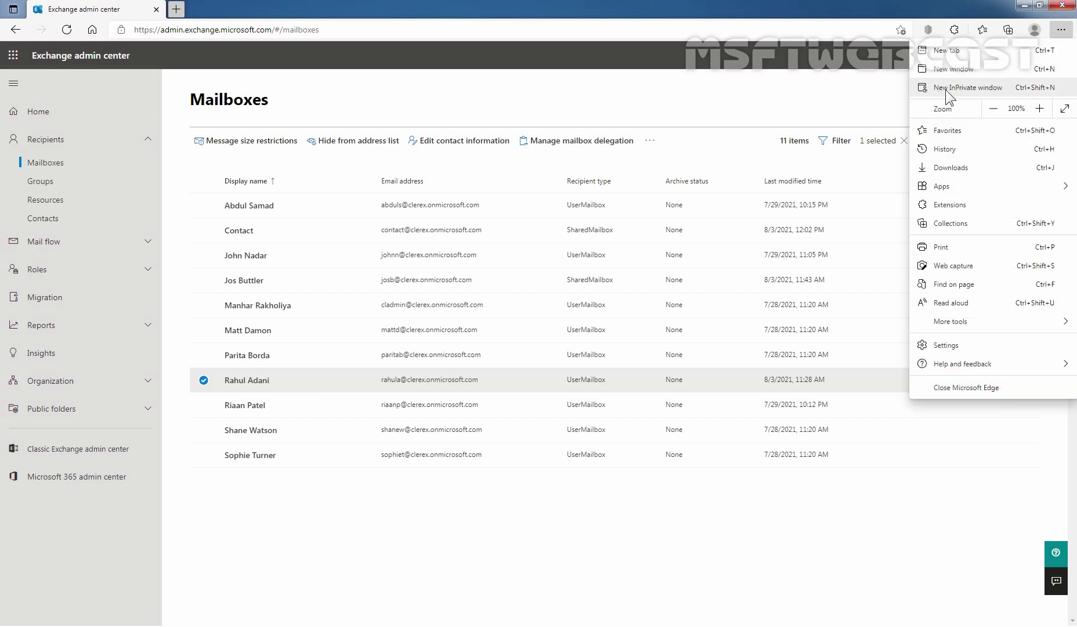
click(979, 88)
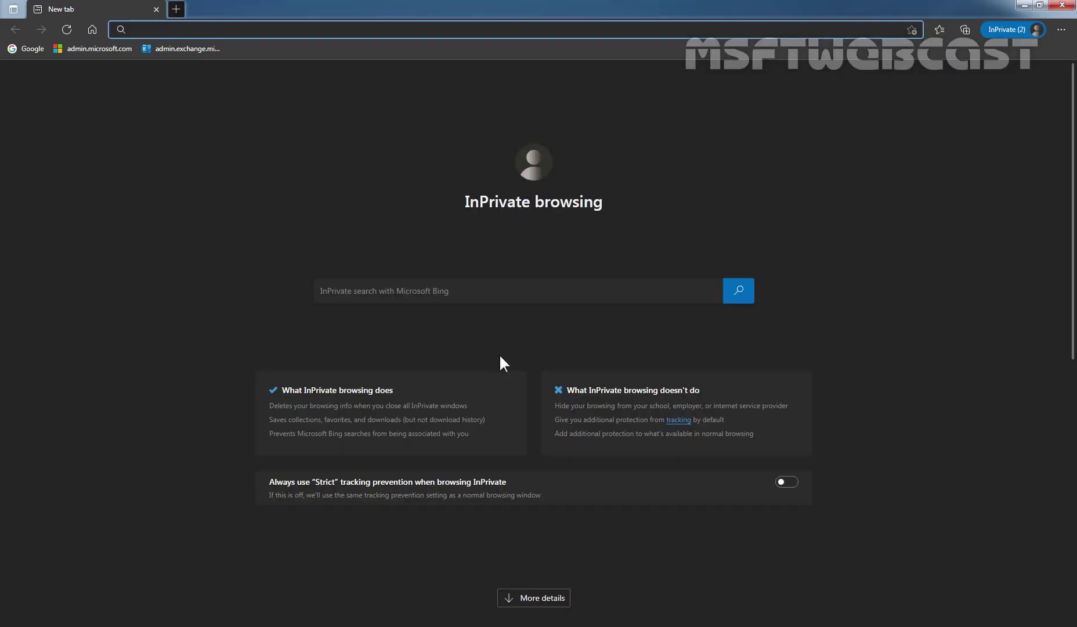
text(https:)
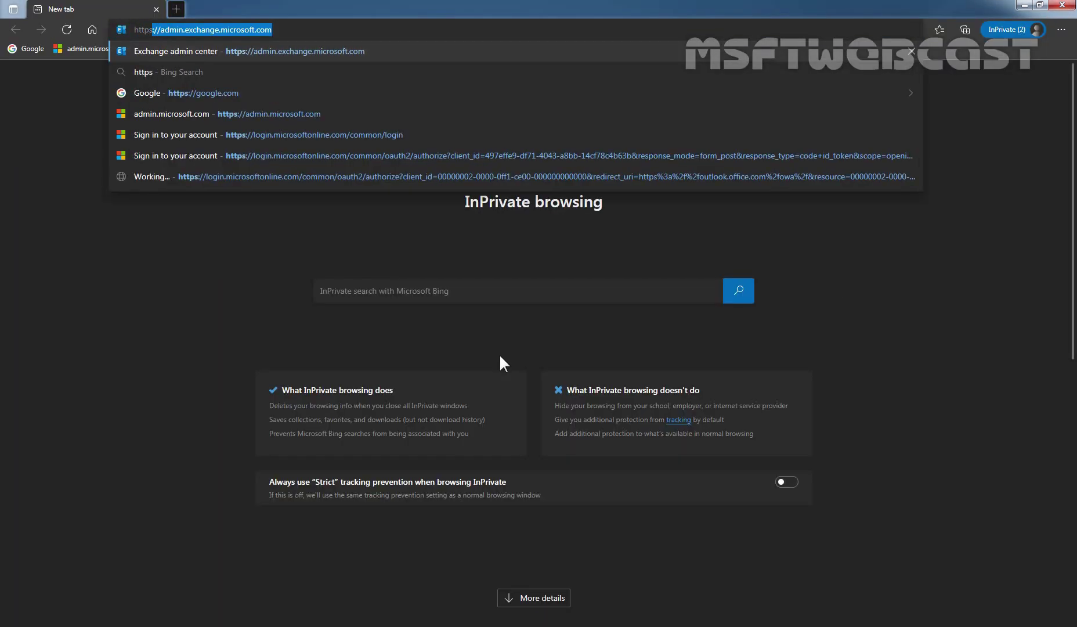
text(//out)
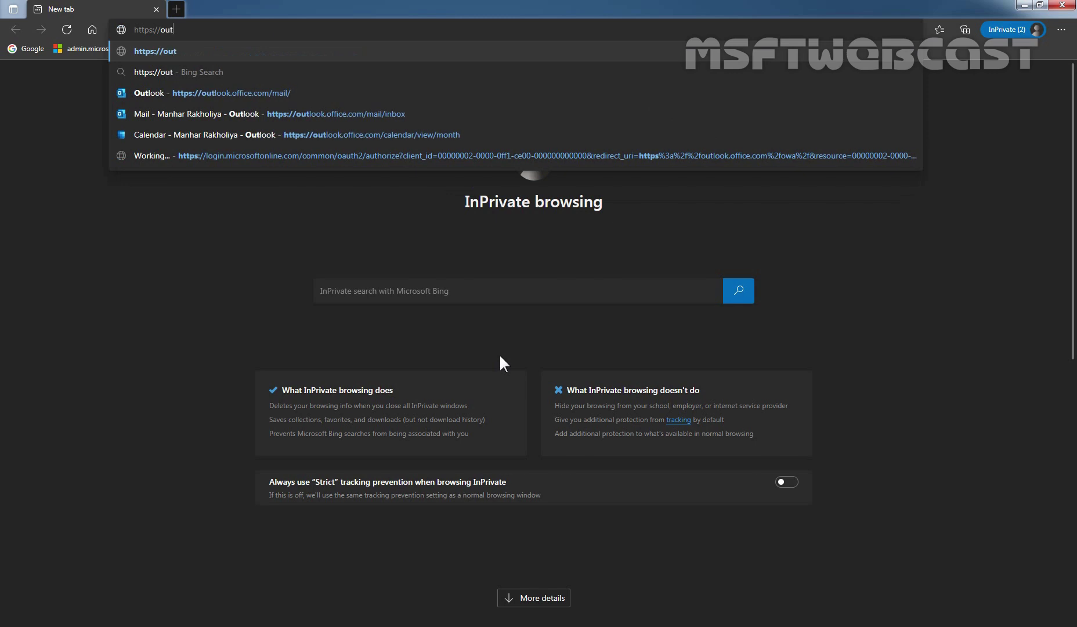
text(look.offi)
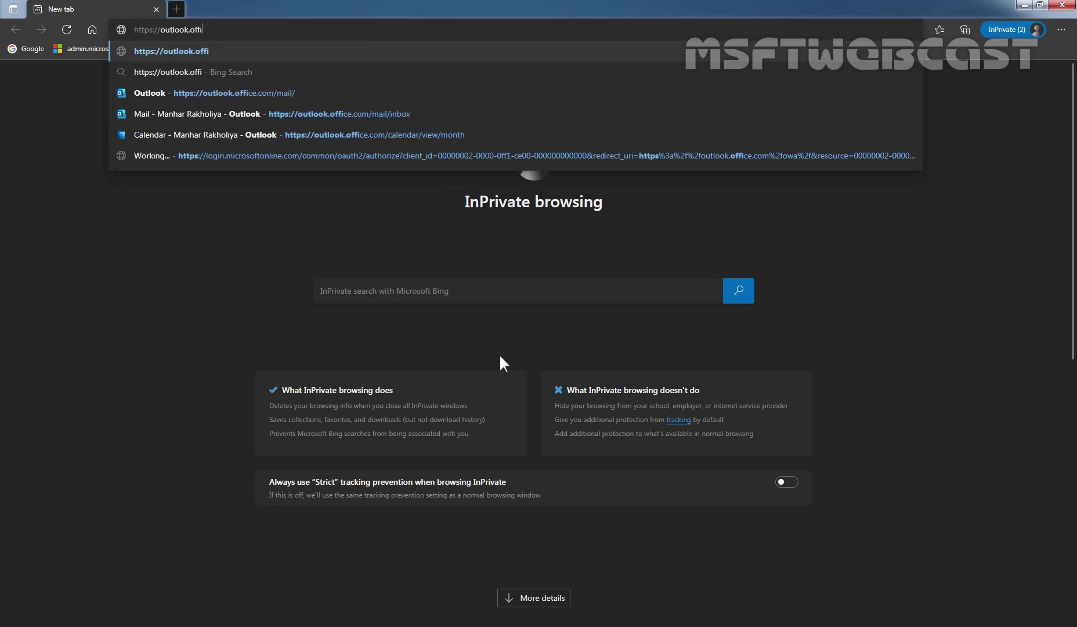
text(ce.com)
key(Return)
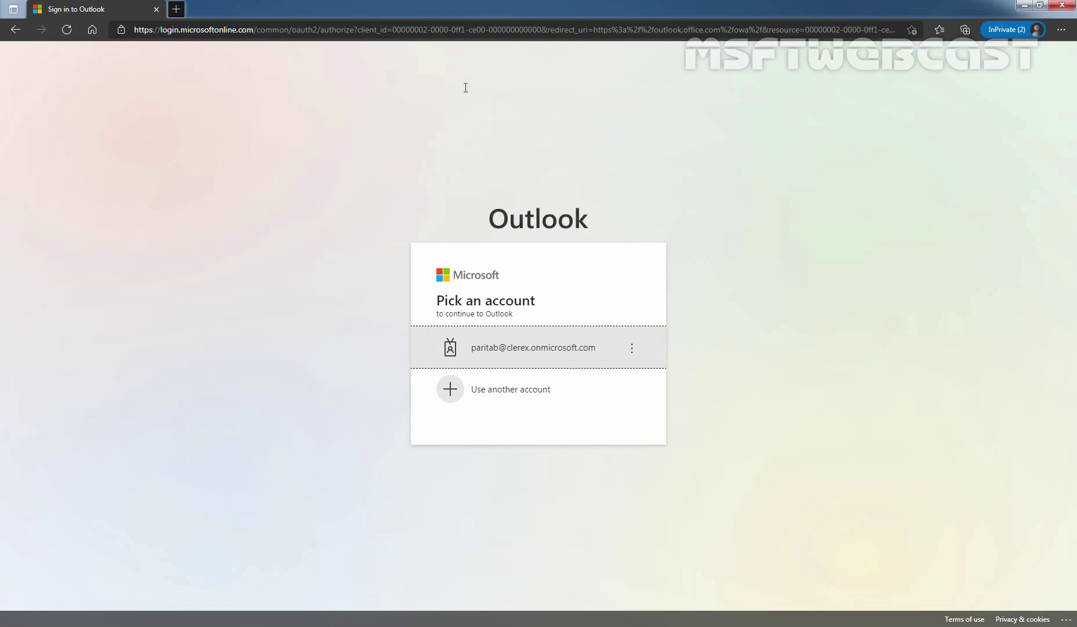
Sign in with the delegate's account and password, skip the extra step, and stay signed in.
click(525, 360)
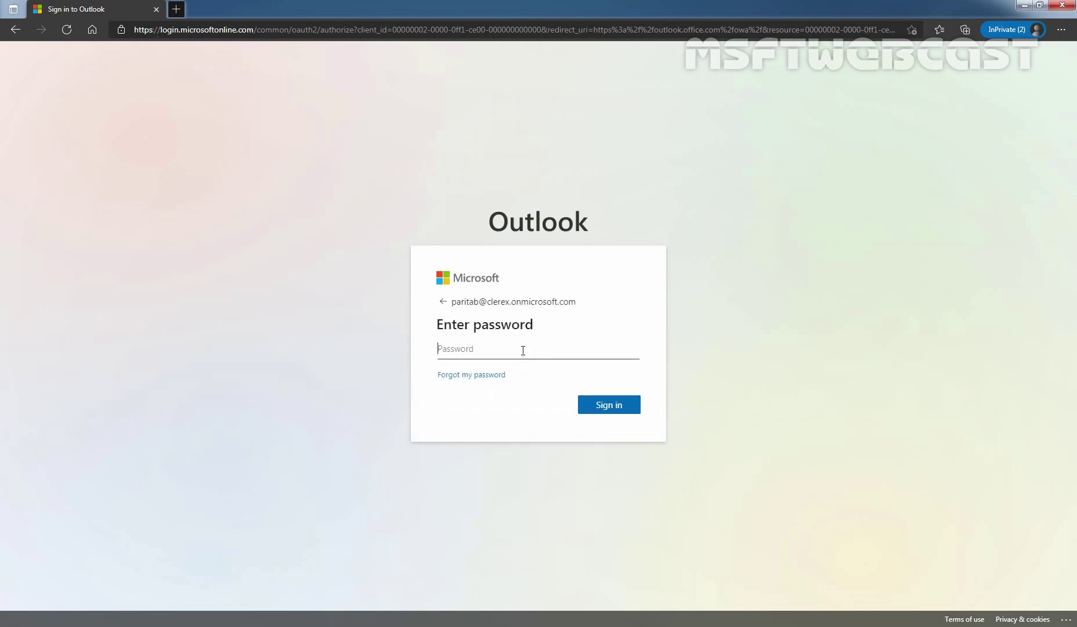
text(•••••••••)
key(Return)
click(522, 360)
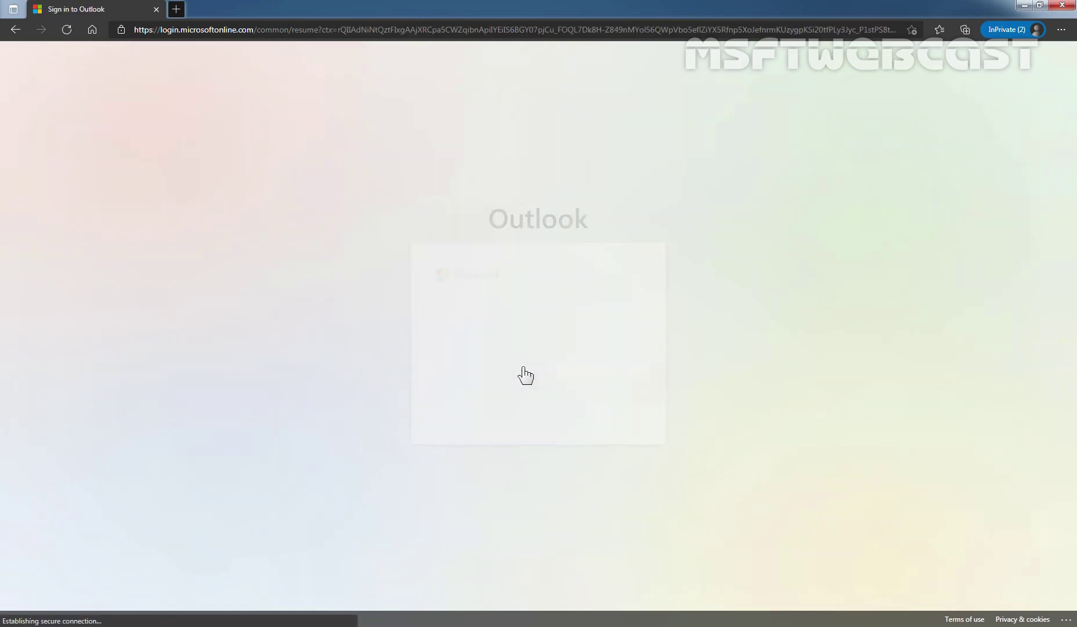
click(478, 384)
click(609, 414)
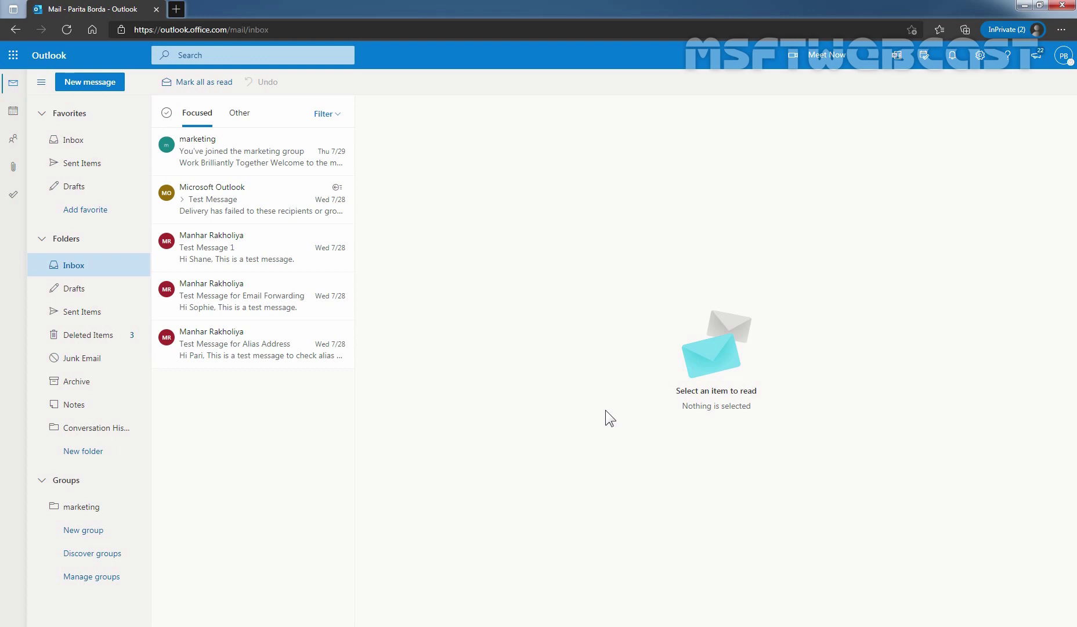
click(1063, 55)
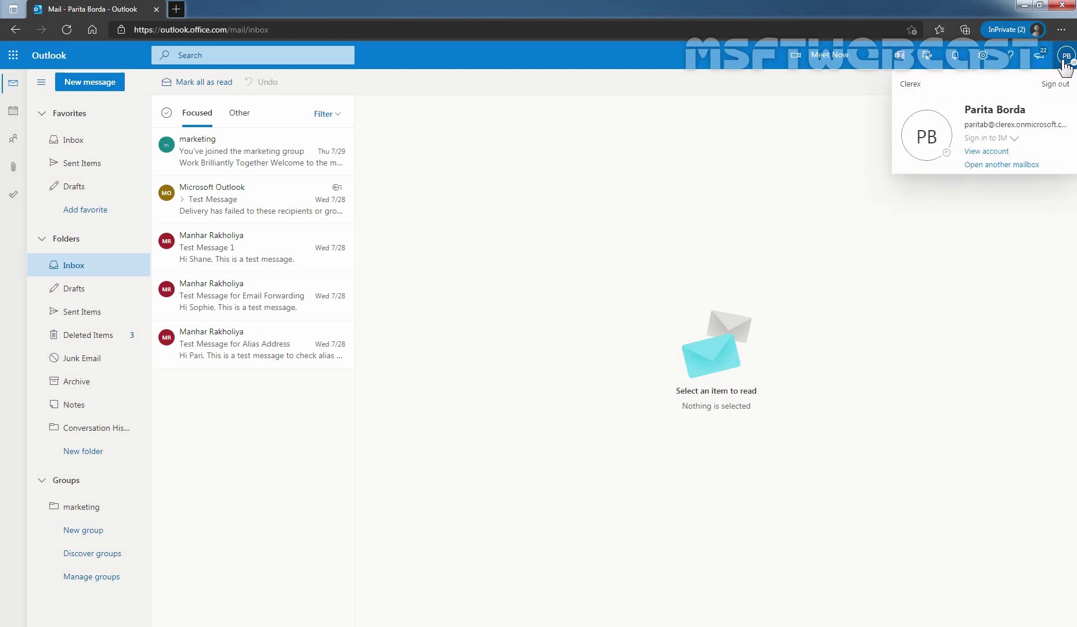
Open the colleague's mailbox via Open another mailbox by searching their name.
click(999, 165)
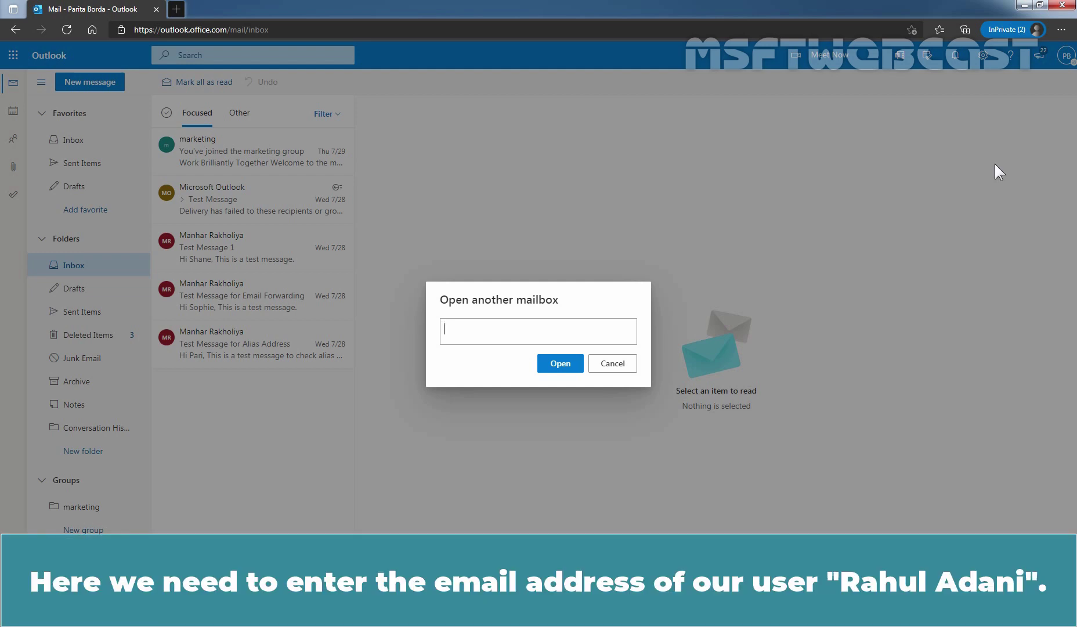
text(rah)
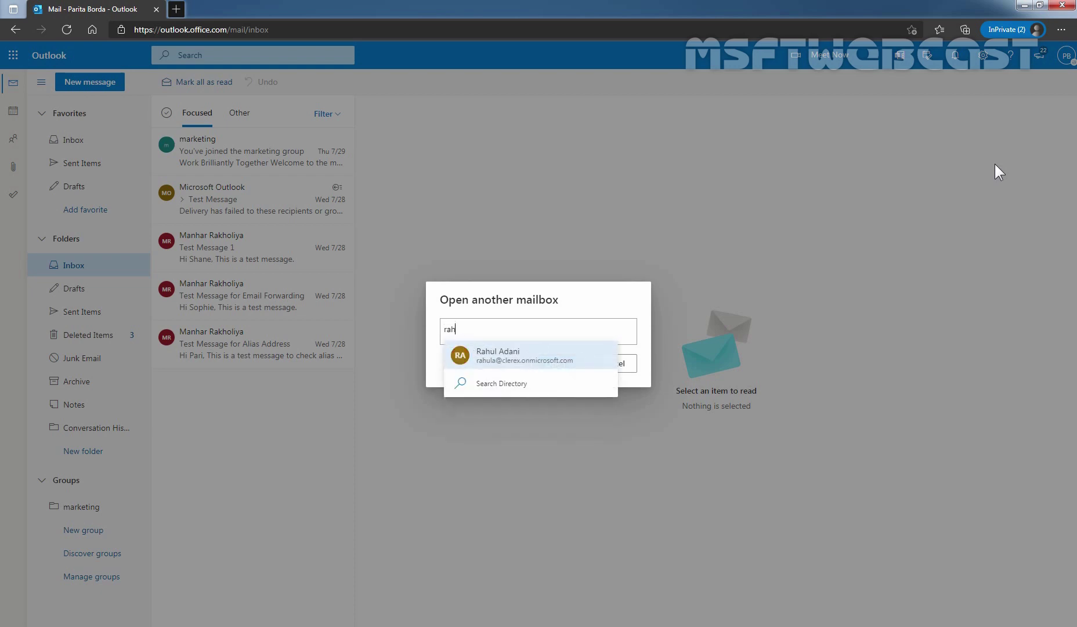
click(513, 361)
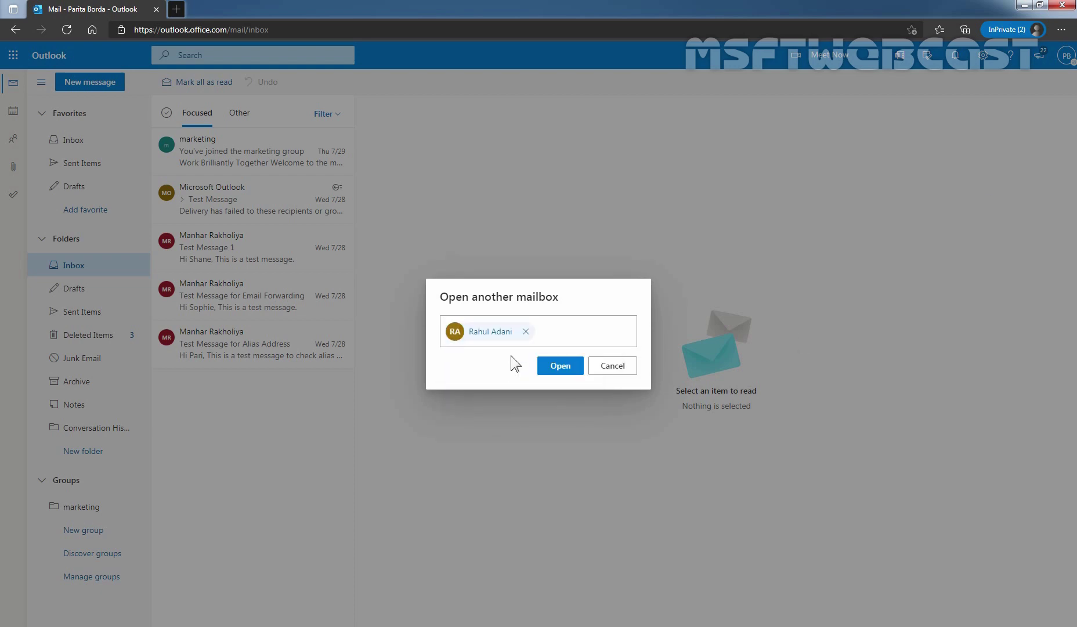
click(558, 368)
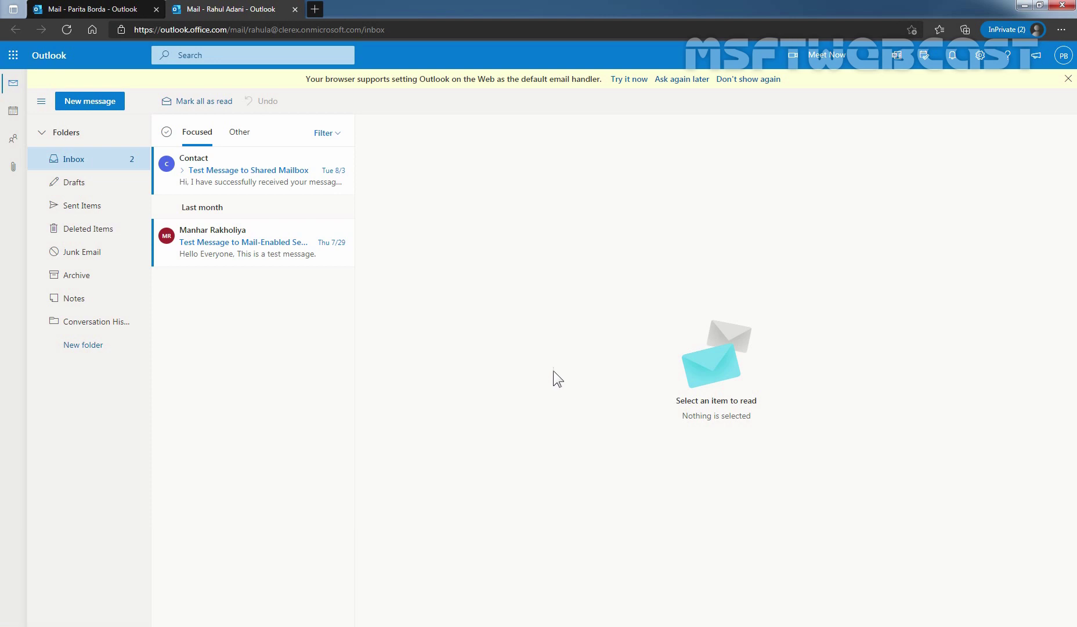
Read both inbox messages and delete the Test Message to Mail-Enabled Security Group.
click(262, 177)
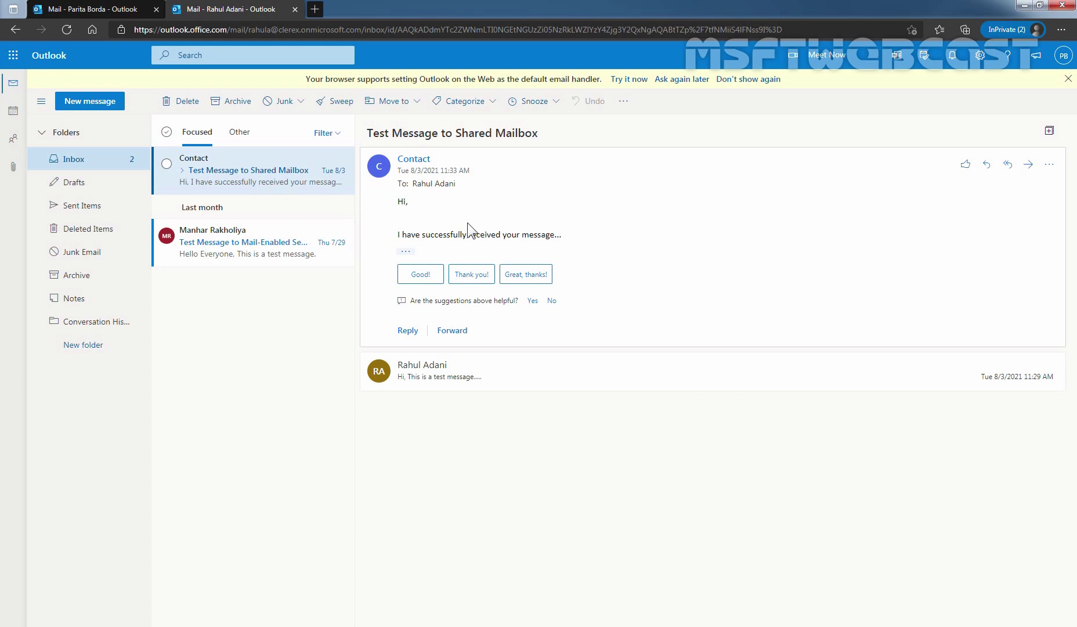
click(228, 253)
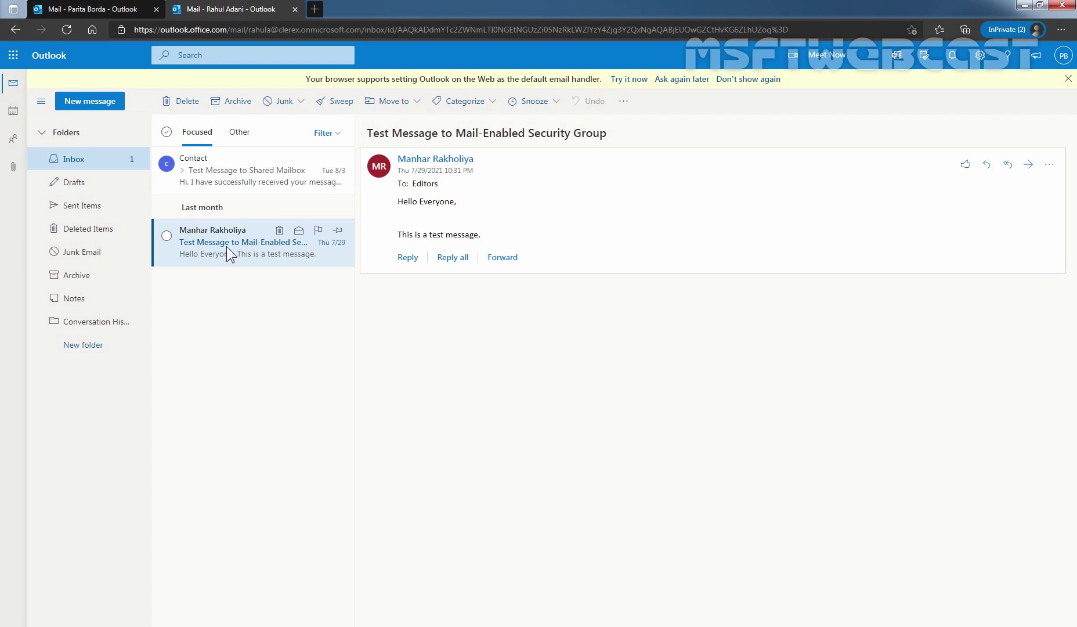
click(279, 232)
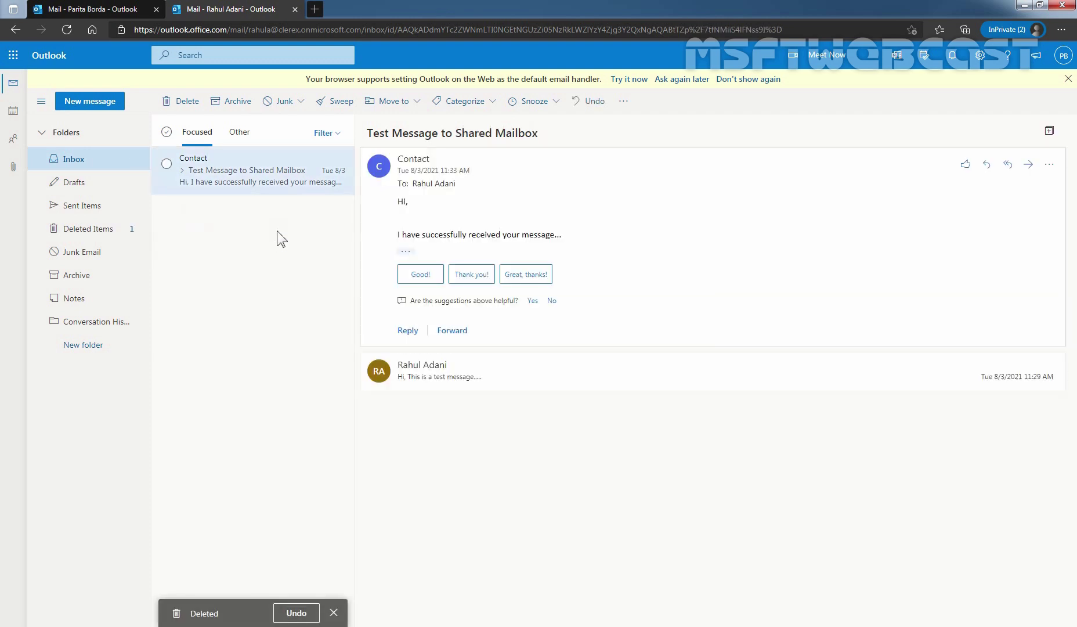